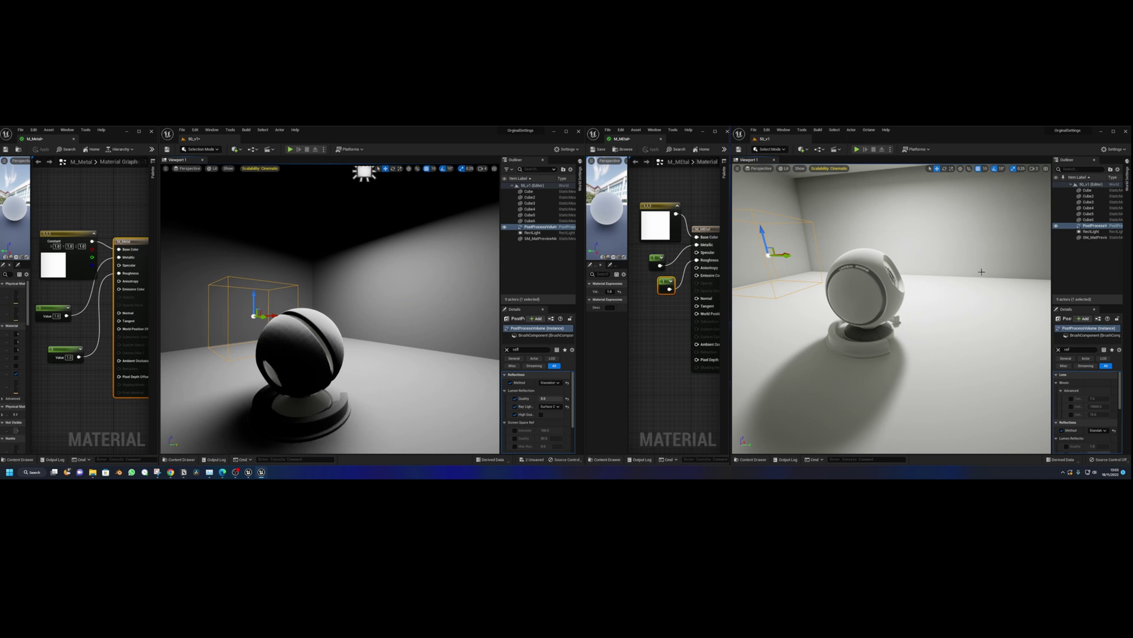
{"action": "right_click_drag", "start_coordinate": [886, 257], "coordinate": [886, 257]}
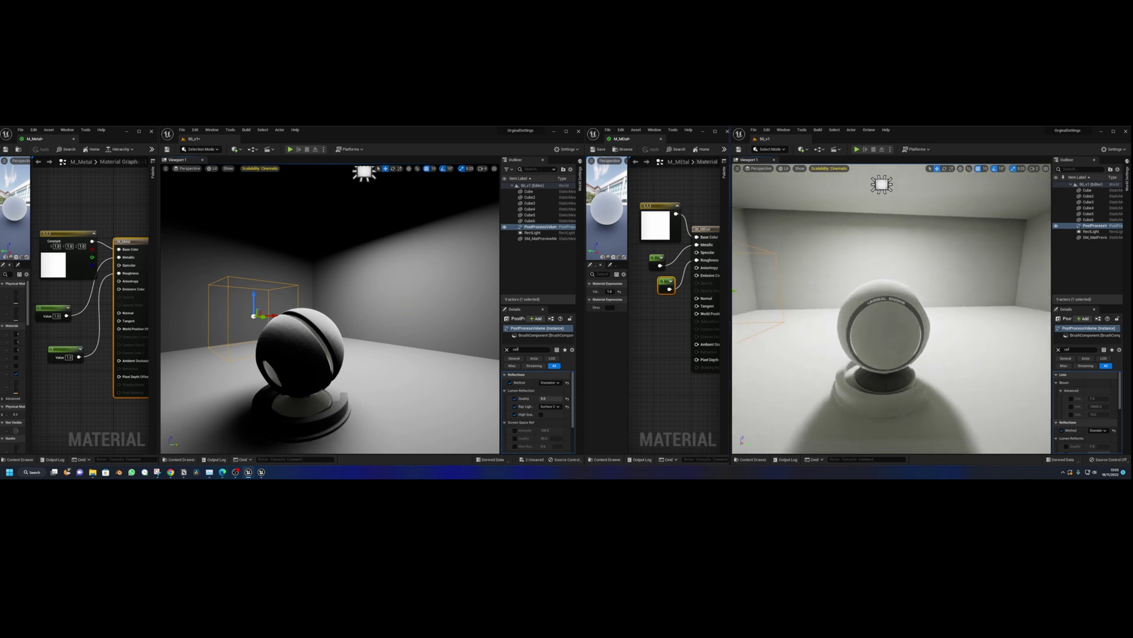
{"action": "right_click_drag", "start_coordinate": [886, 257], "coordinate": [885, 256]}
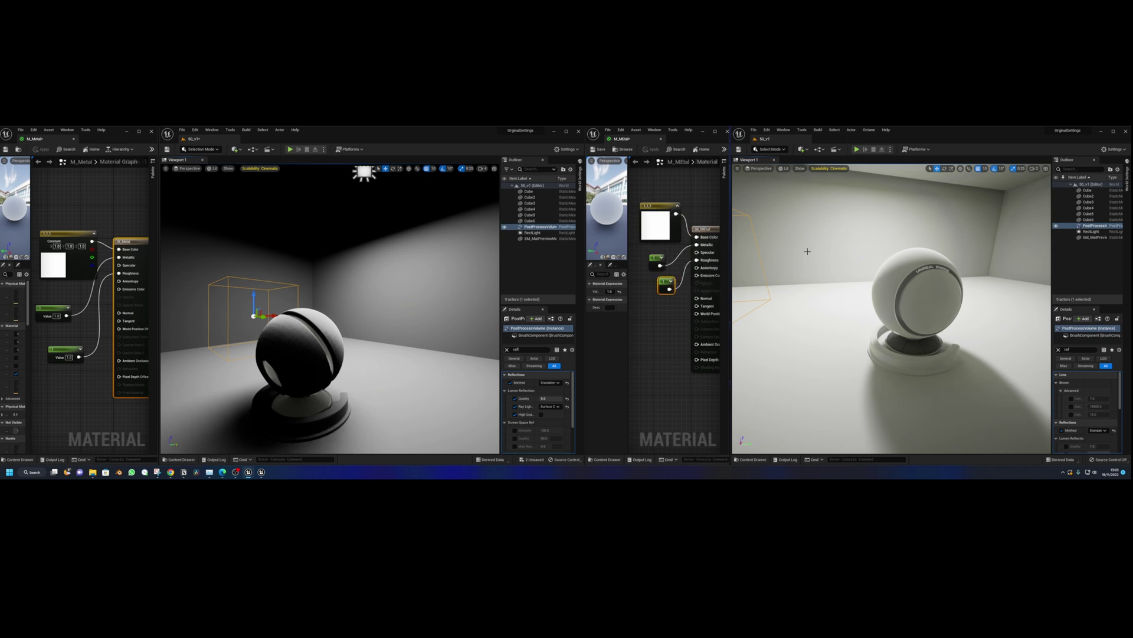
{"action": "right_click_drag", "start_coordinate": [891, 274], "coordinate": [885, 265]}
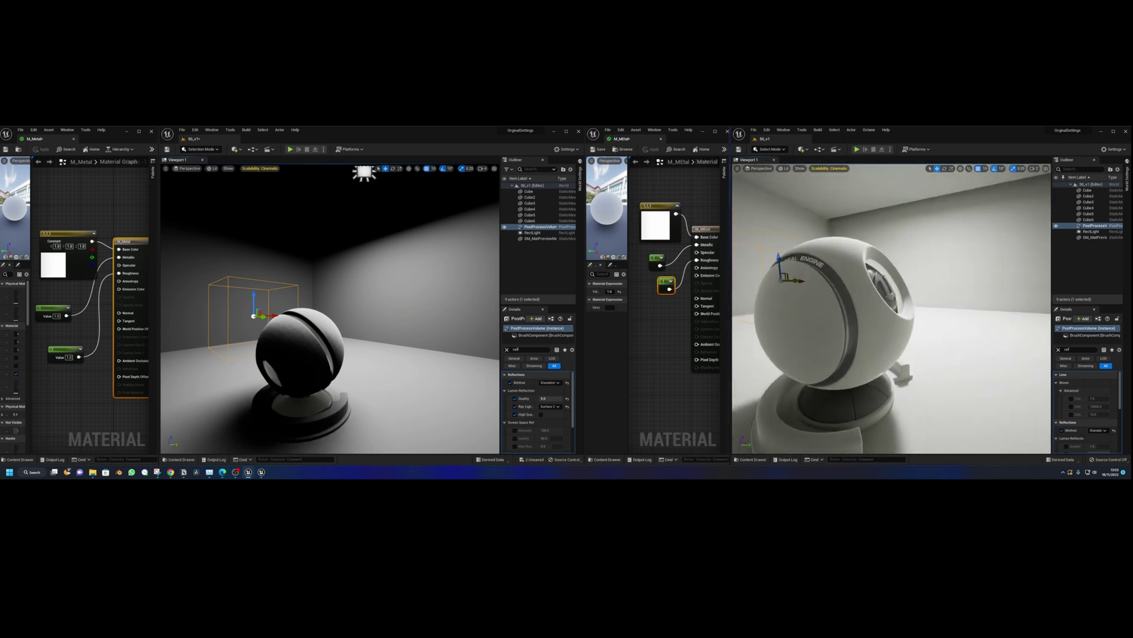
{"action": "right_click_drag", "start_coordinate": [886, 265], "coordinate": [877, 274]}
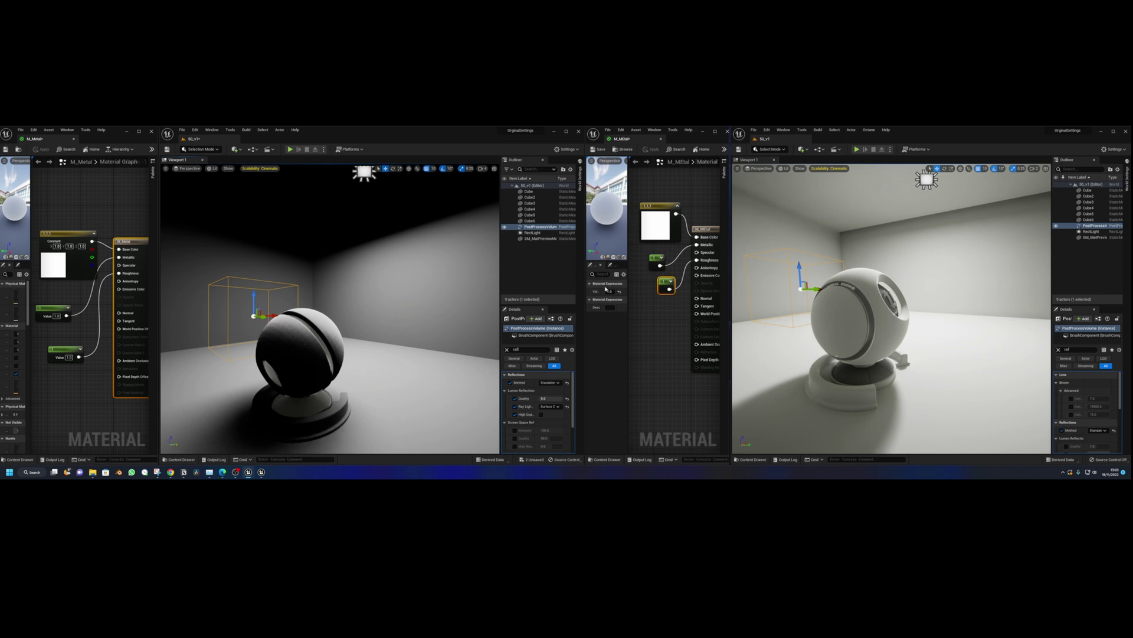
- Enter 0.5 as the 5.1 constant's Value and apply the material
{"action": "left_click", "coordinate": [609, 290]}
{"action": "type", "text": "0.5"}
{"action": "key", "text": "Return"}
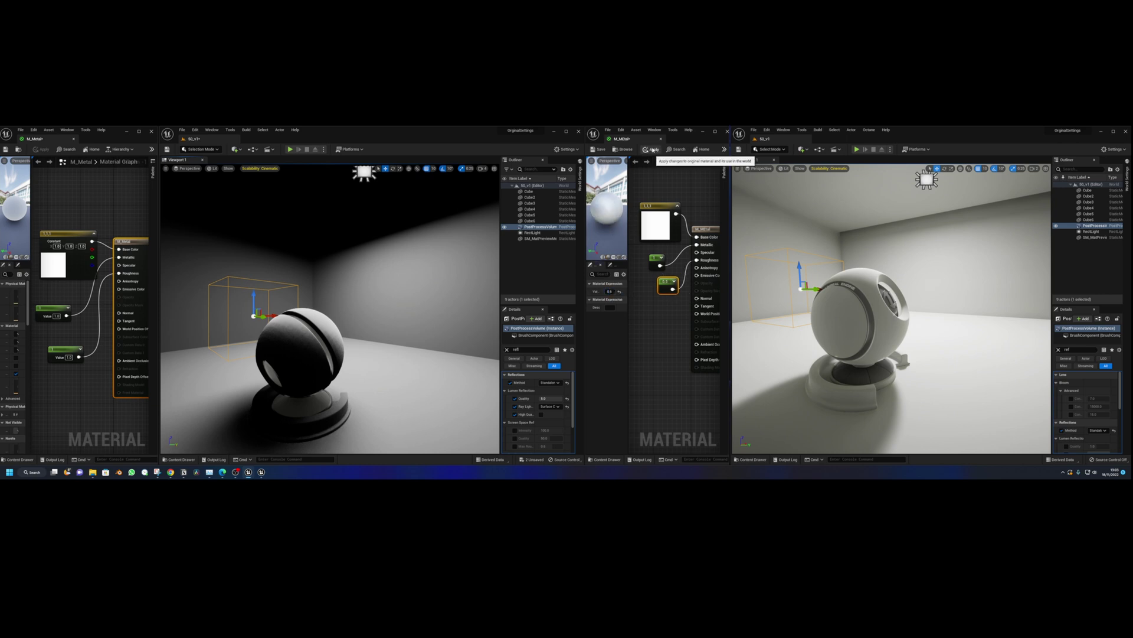
{"action": "left_click", "coordinate": [653, 149]}
- Fly around the 5.1 viewport to inspect the sphere's mirror-like reflections up close
{"action": "right_click_drag", "start_coordinate": [745, 229], "coordinate": [797, 266]}
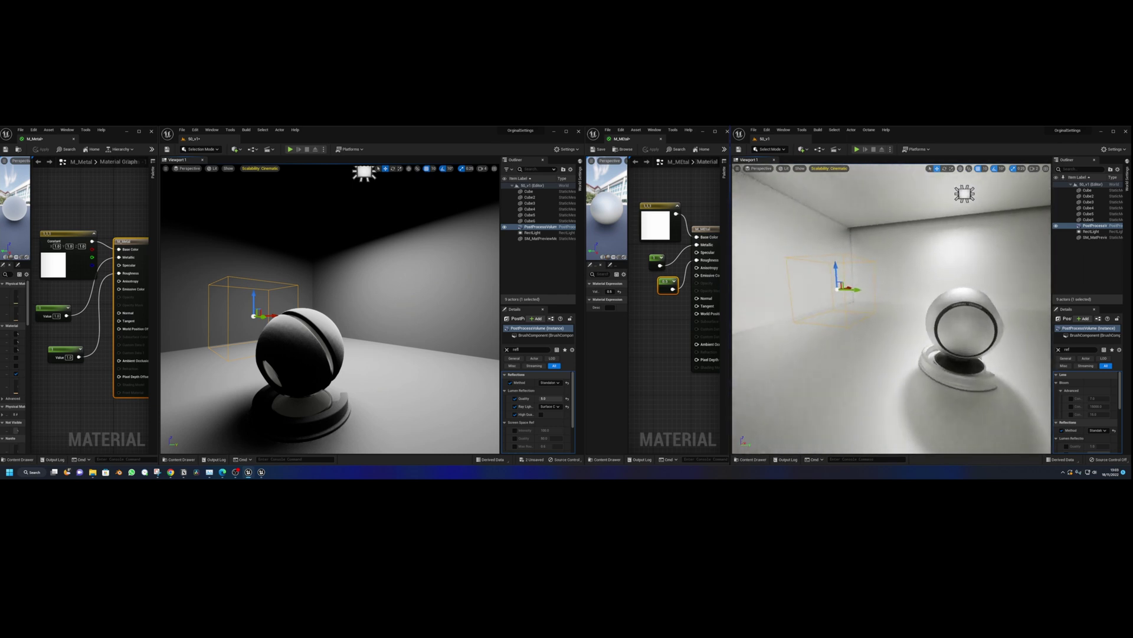
{"action": "mouse_move", "coordinate": [797, 266]}
{"action": "right_mouse_down"}
{"action": "mouse_move", "coordinate": [850, 284]}
{"action": "mouse_move", "coordinate": [904, 266]}
{"action": "right_mouse_up"}
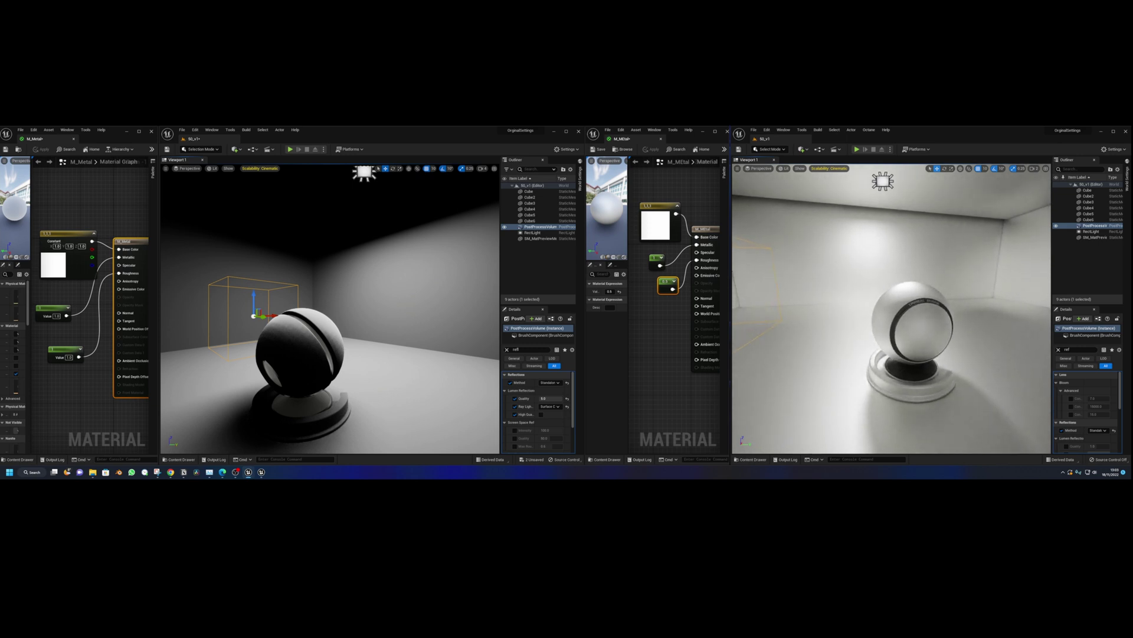
{"action": "mouse_move", "coordinate": [970, 237]}
{"action": "right_mouse_down"}
{"action": "mouse_move", "coordinate": [886, 266]}
{"action": "mouse_move", "coordinate": [789, 260]}
{"action": "right_mouse_up"}
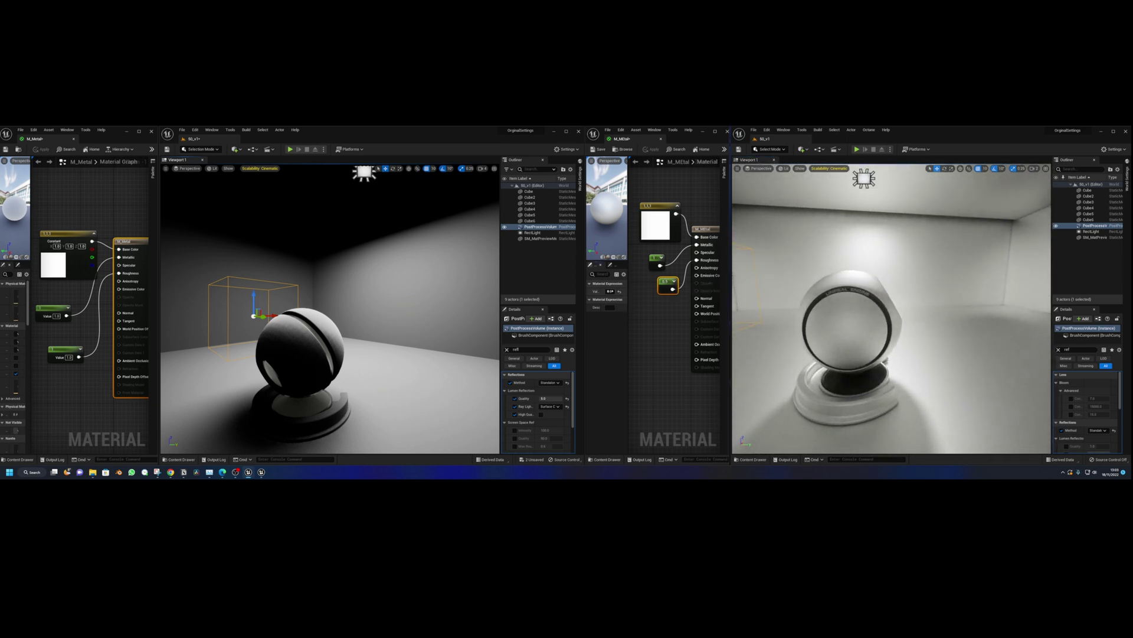
- Commit the re-edited 5.1 roughness constant and apply it, turning the sphere matte white
{"action": "key", "text": "Return"}
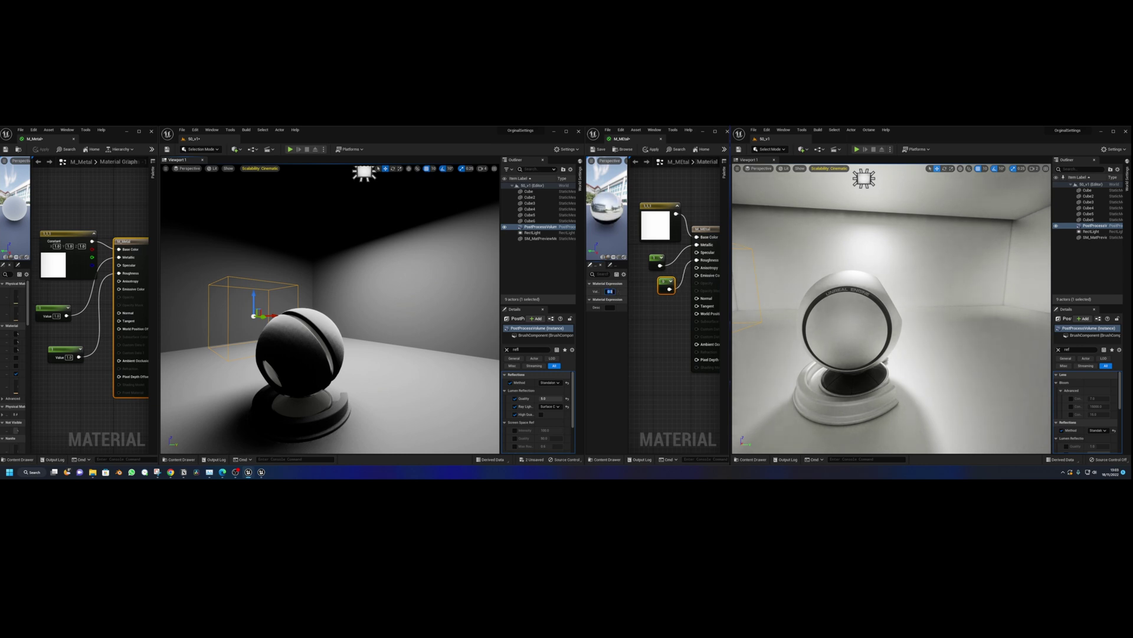
{"action": "left_click", "coordinate": [647, 150]}
{"action": "scroll", "coordinate": [929, 275], "scroll_direction": "down", "scroll_amount": 3}
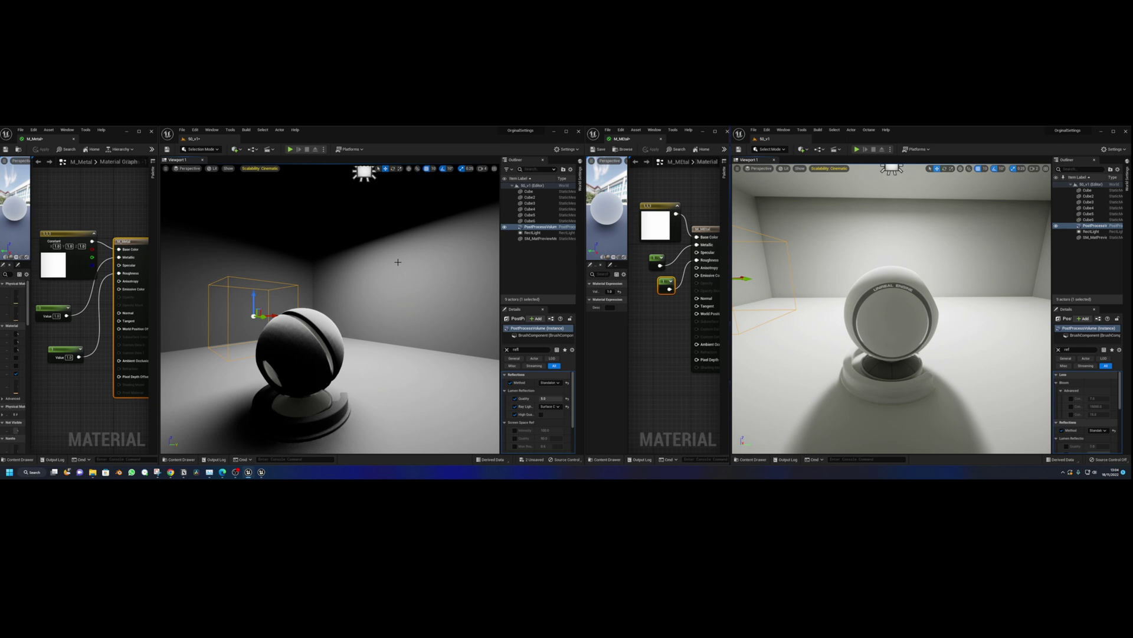
{"action": "scroll", "coordinate": [331, 308], "scroll_direction": "down", "scroll_amount": 2}
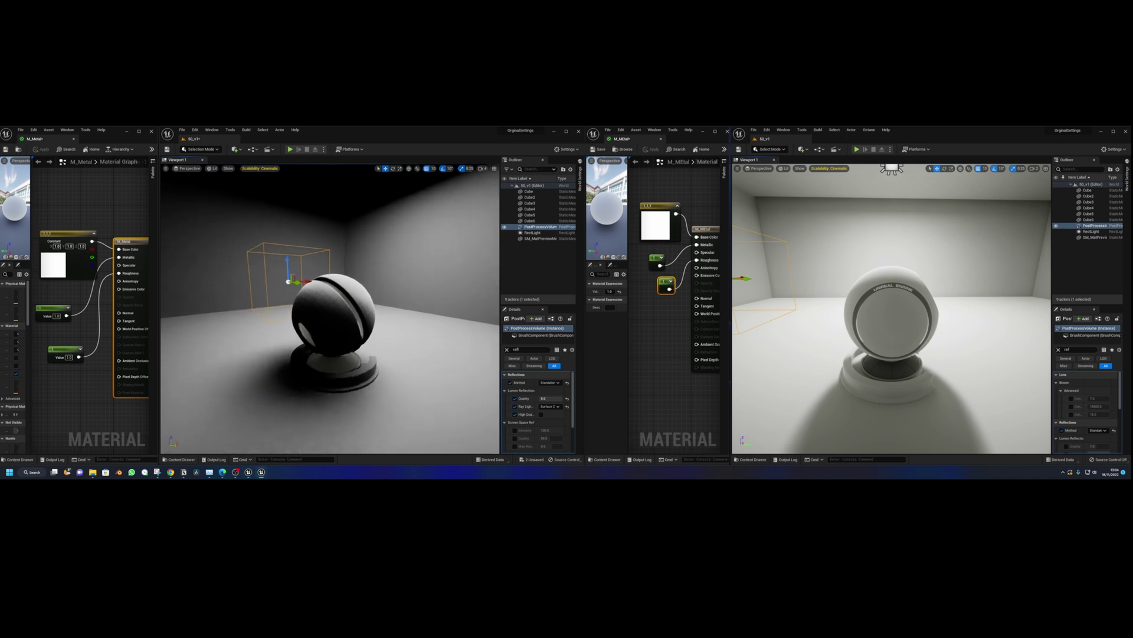
{"action": "scroll", "coordinate": [330, 308], "scroll_direction": "down", "scroll_amount": 2}
{"action": "scroll", "coordinate": [331, 308], "scroll_direction": "down", "scroll_amount": 1}
{"action": "scroll", "coordinate": [330, 308], "scroll_direction": "down", "scroll_amount": 2}
- Orbit the 5.0.3 sphere toward the light, then select the lower Constant node's Value field
{"action": "right_click_drag", "start_coordinate": [330, 309], "coordinate": [330, 309]}
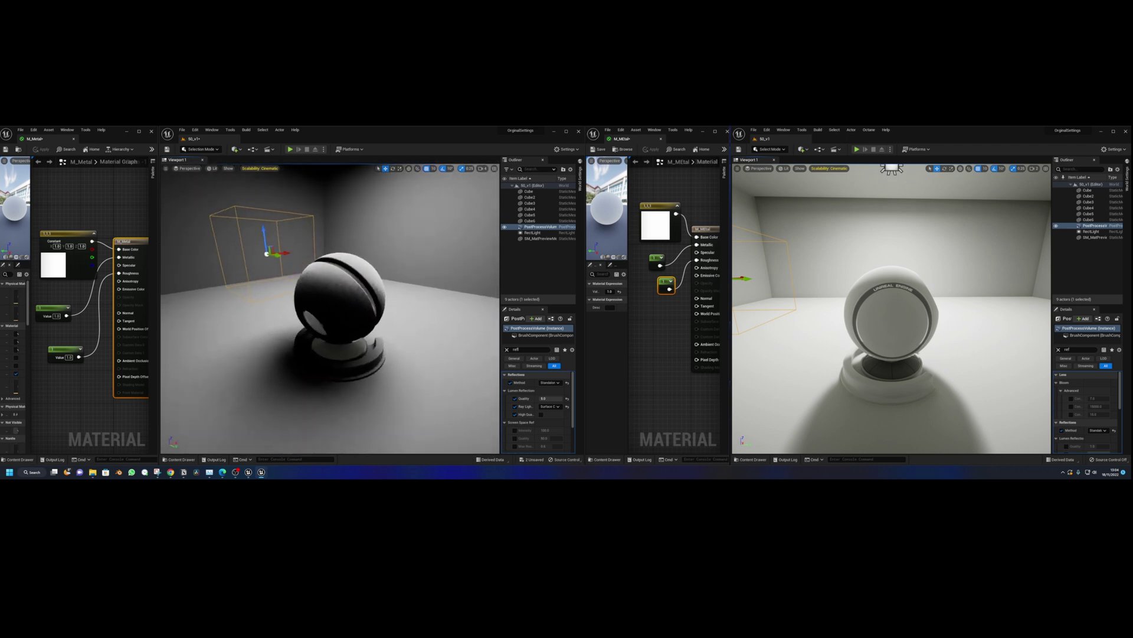
{"action": "right_click_drag", "start_coordinate": [396, 272], "coordinate": [396, 272]}
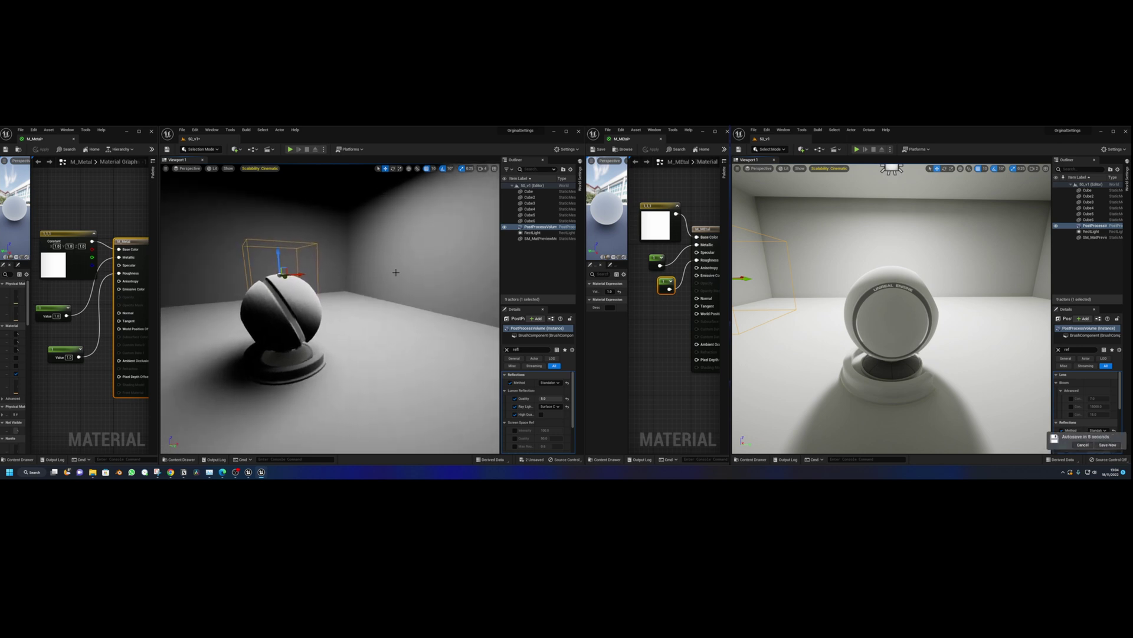
{"action": "left_click_drag", "start_coordinate": [67, 349], "coordinate": [71, 341]}
{"action": "left_click", "coordinate": [74, 349]}
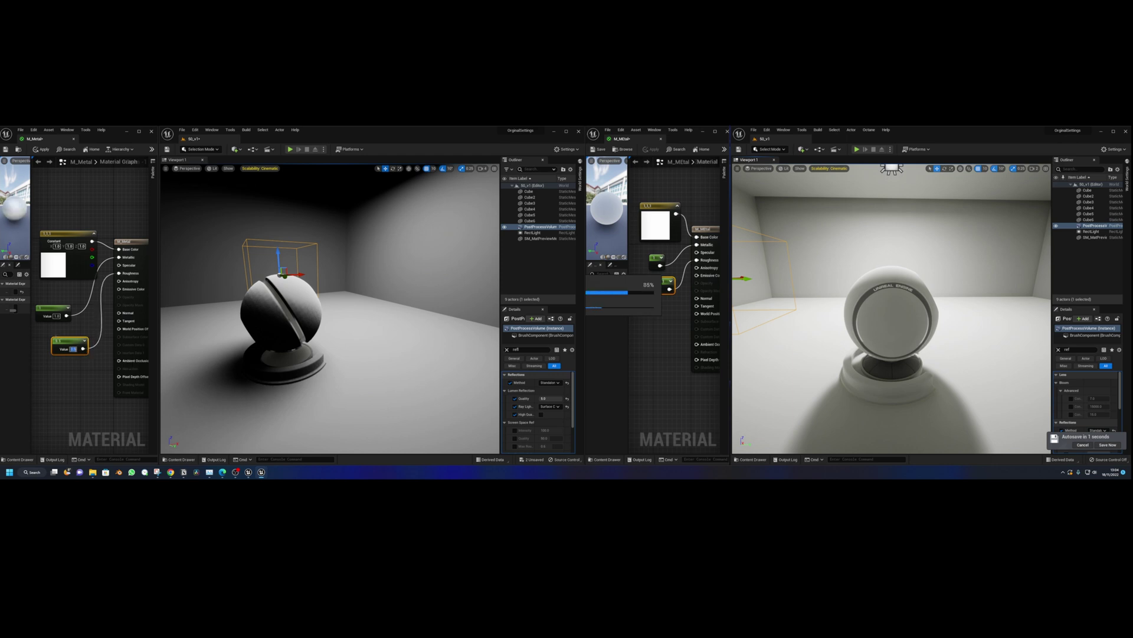
- Apply the edited 5.0.3 material and frame the bright white sphere and pedestal
{"action": "left_click", "coordinate": [41, 149]}
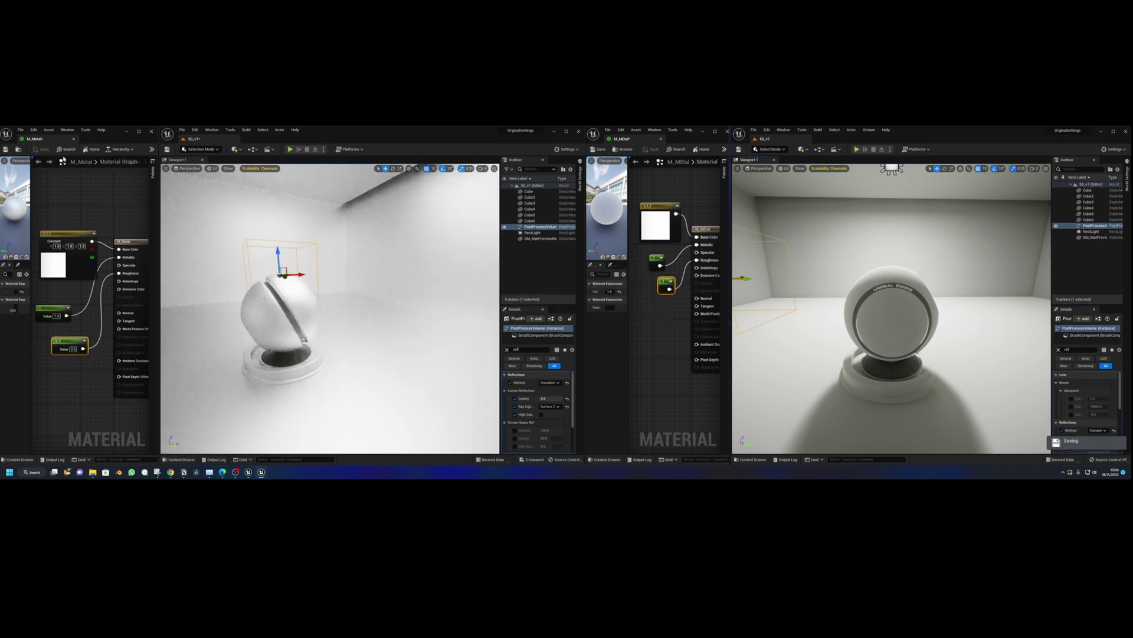
{"action": "right_click_drag", "start_coordinate": [387, 275], "coordinate": [387, 275]}
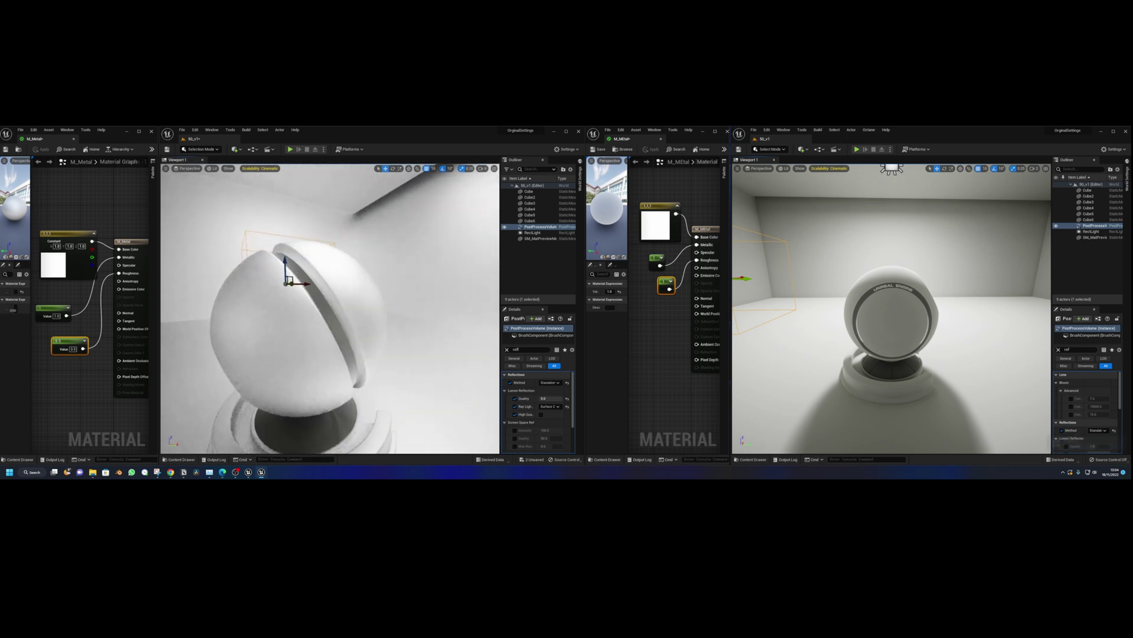
{"action": "right_click_drag", "start_coordinate": [331, 309], "coordinate": [330, 309]}
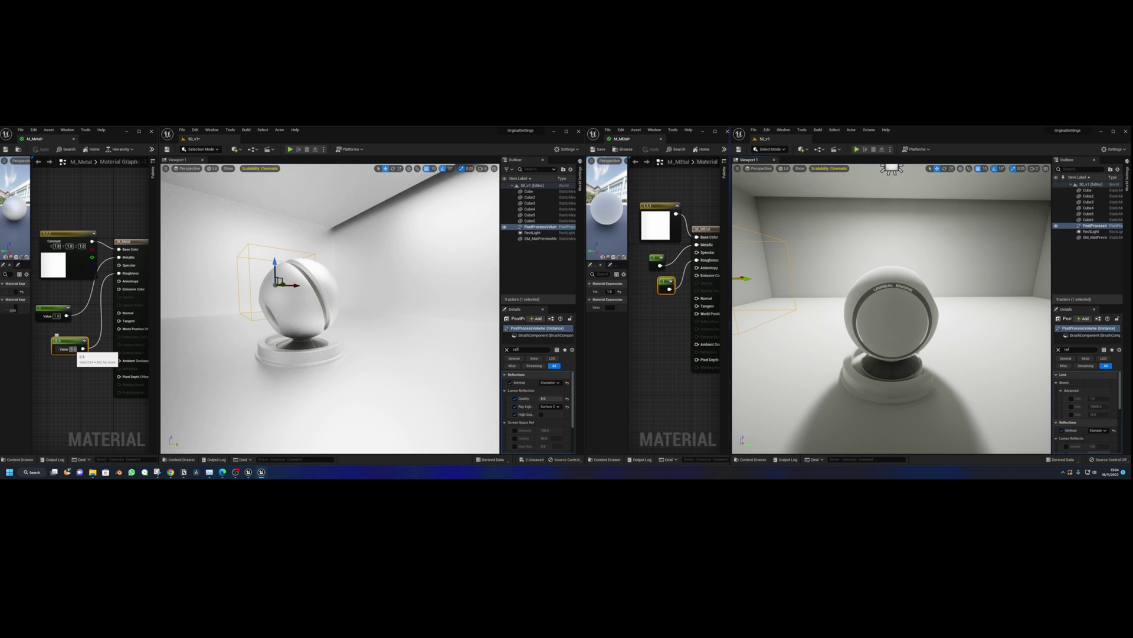
- Change the 5.0.3 roughness from 0.5 to 0, apply, and orbit the chrome sphere
{"action": "left_click", "coordinate": [71, 348]}
{"action": "key", "text": "BackSpace"}
{"action": "type", "text": "1"}
{"action": "key", "text": "Return"}
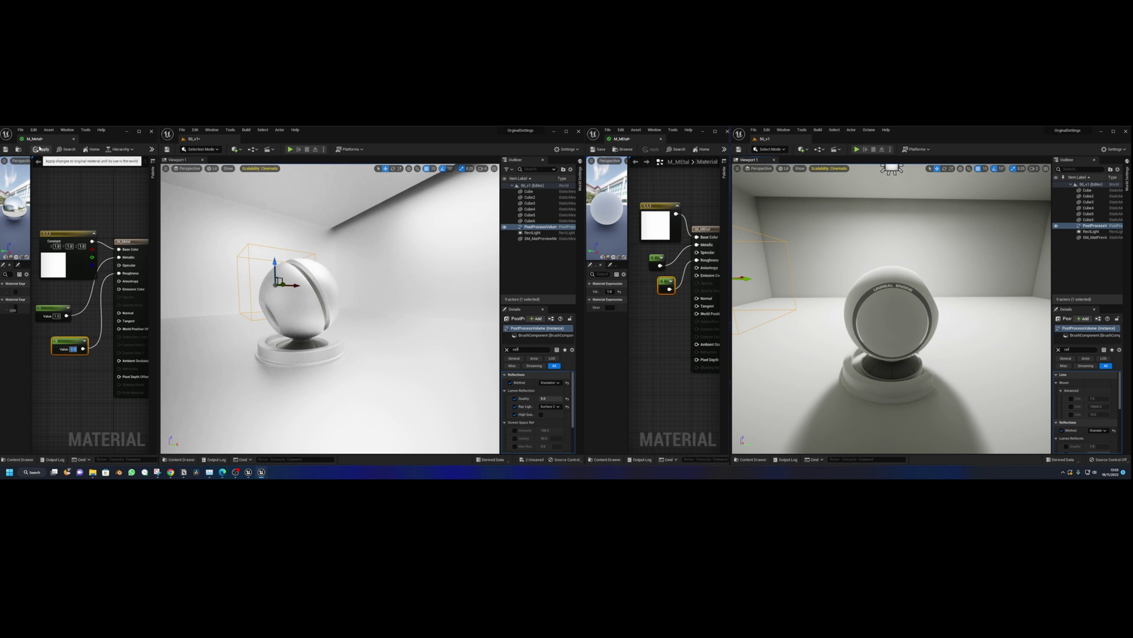
{"action": "left_click", "coordinate": [40, 149]}
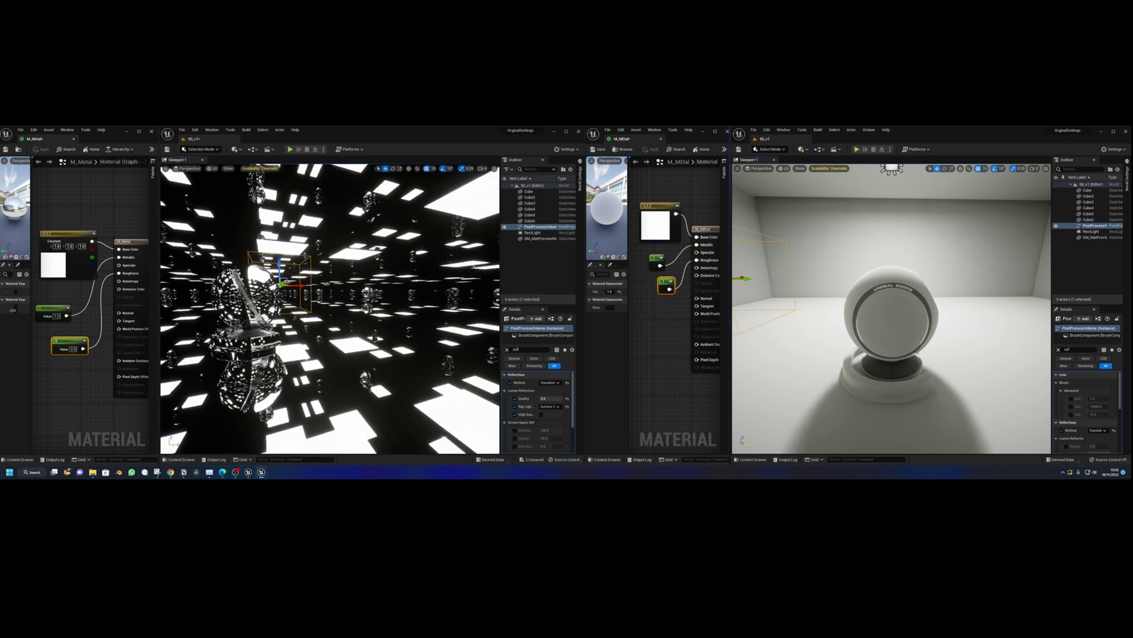
{"action": "right_click_drag", "start_coordinate": [330, 310], "coordinate": [135, 174]}
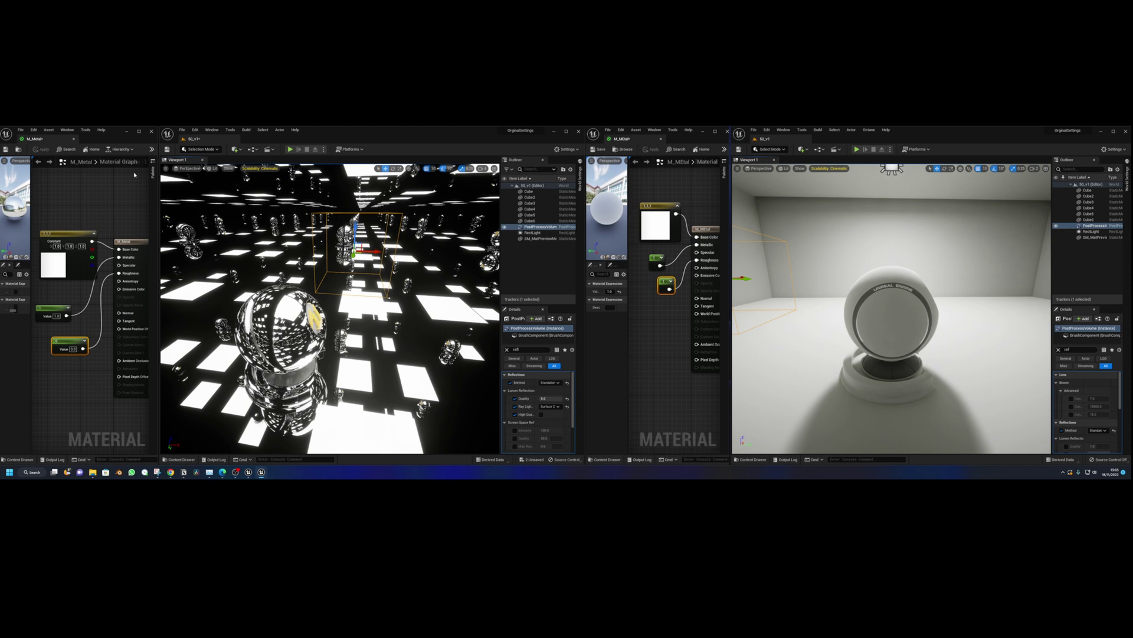
- Replace the 0.0 roughness with 1.0 and apply, leaving a matte sphere in a dim room
{"action": "left_click", "coordinate": [73, 350]}
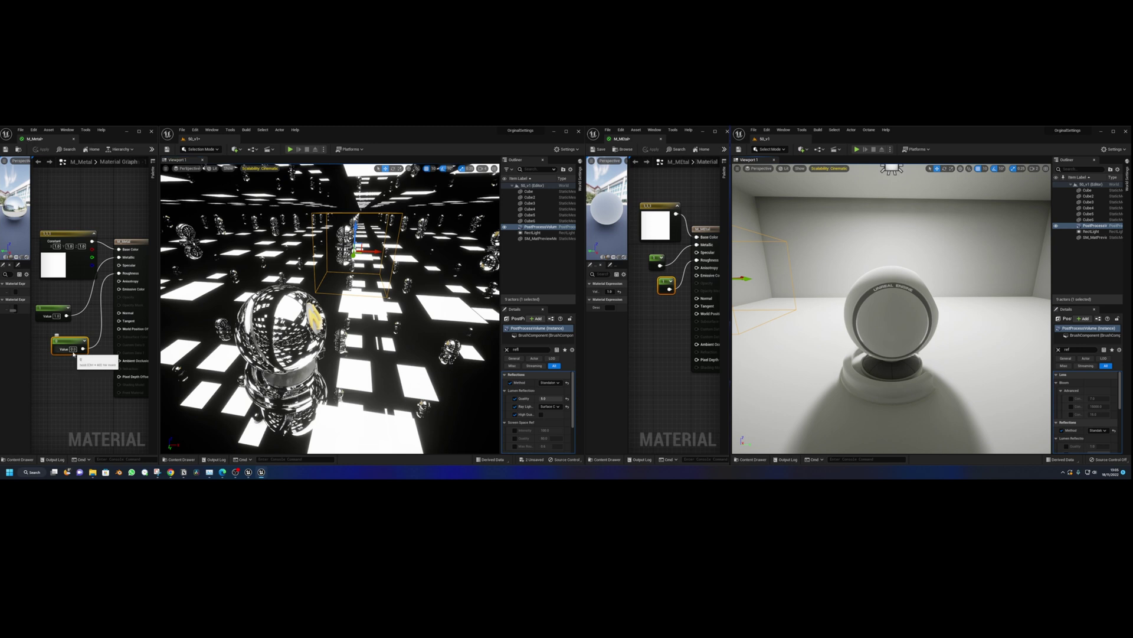
{"action": "type", "text": "1"}
{"action": "key", "text": "Return"}
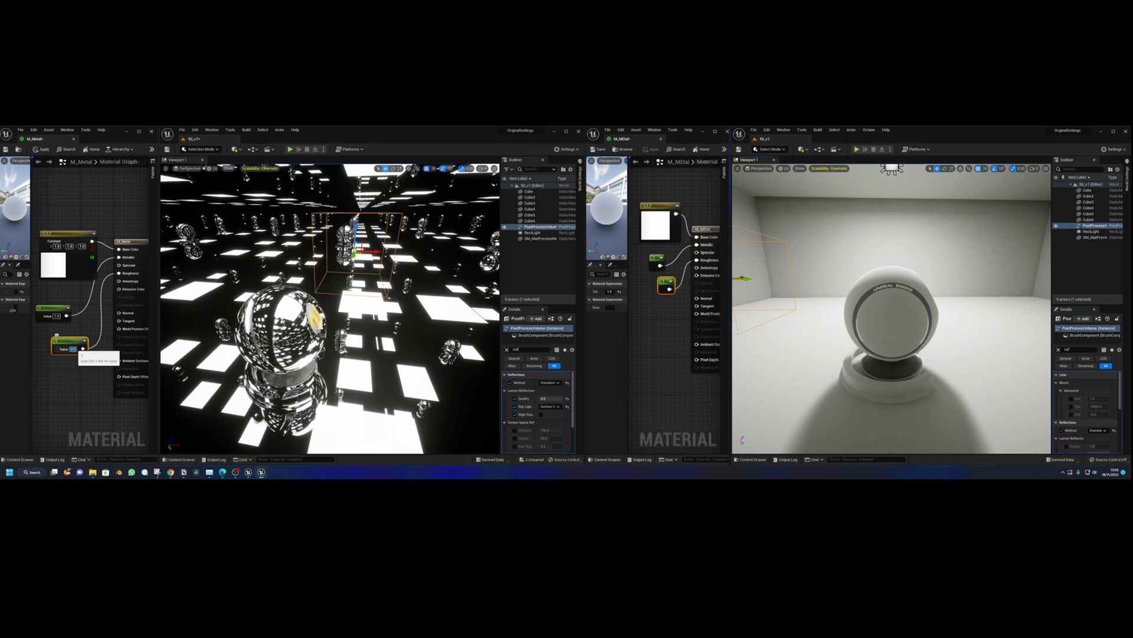
{"action": "left_click", "coordinate": [40, 151]}
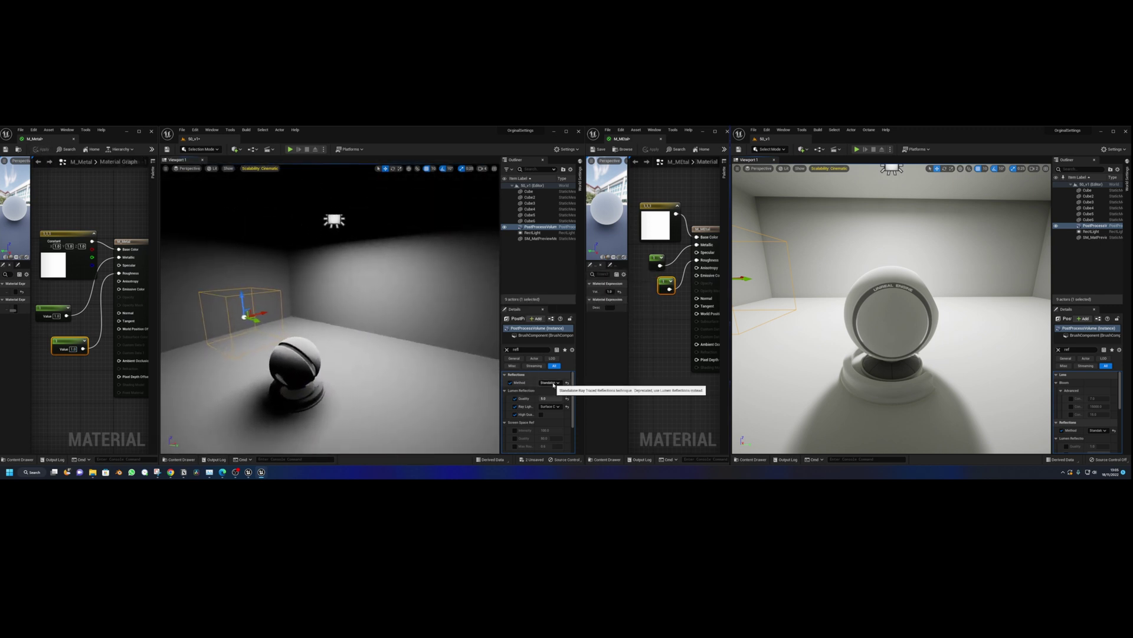
- Set the PostProcessVolume Reflections Method to Lumen, briefly lighting the rough sphere and room
{"action": "left_click", "coordinate": [557, 383]}
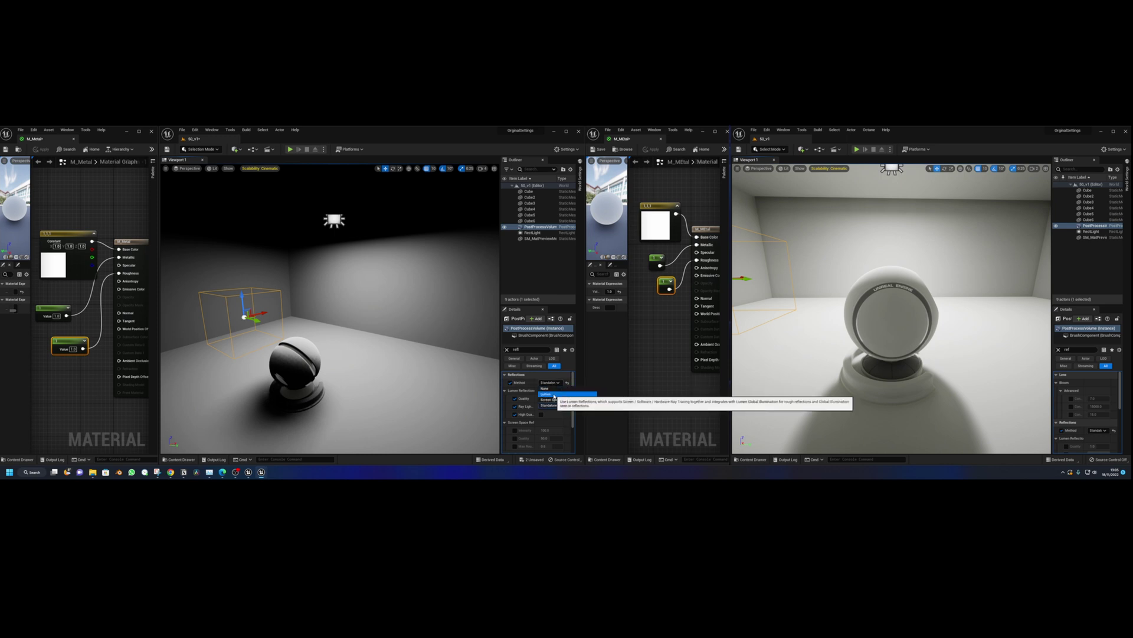
{"action": "left_click", "coordinate": [547, 393]}
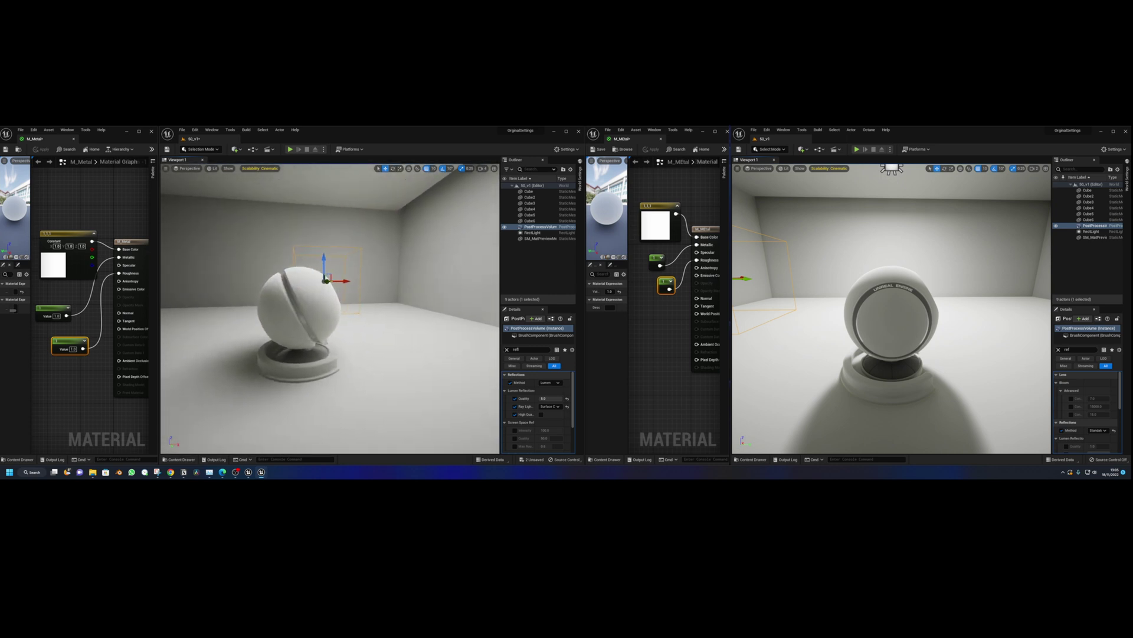
{"action": "left_click", "coordinate": [551, 383]}
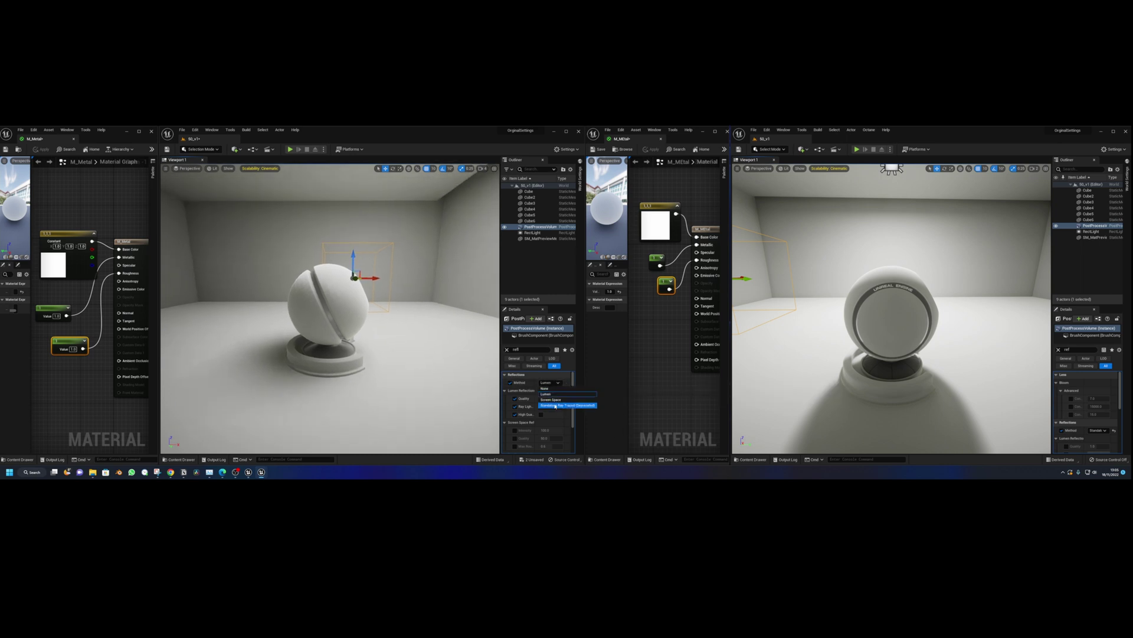
- Pick Standalone Ray Traced (Deprecated) reflections and nudge the camera around the dark sphere
{"action": "left_click", "coordinate": [556, 406]}
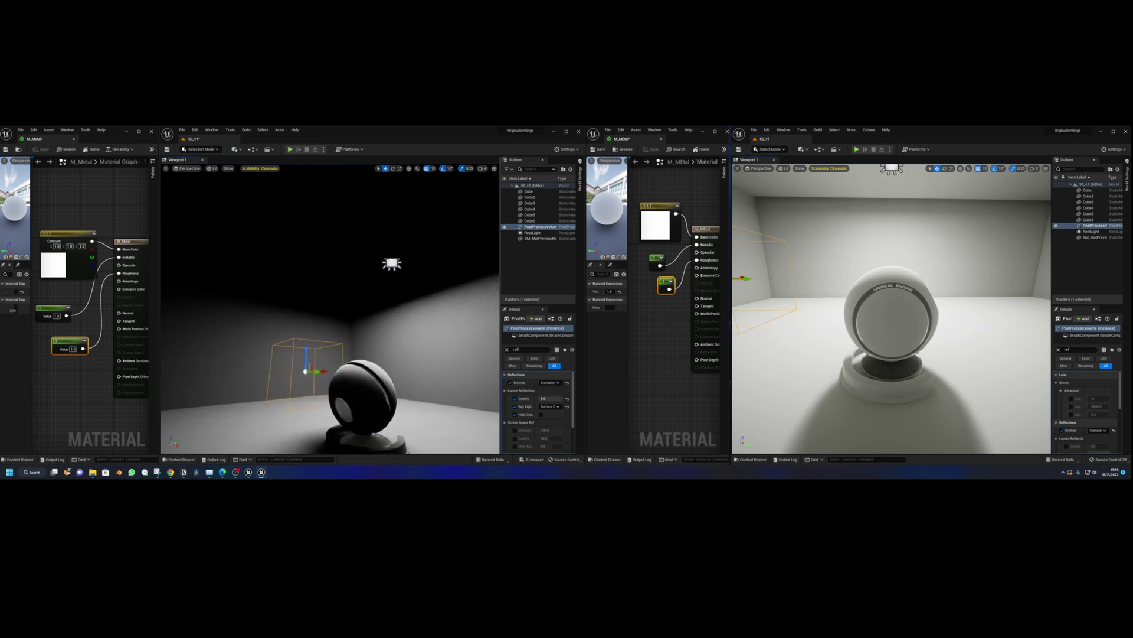
{"action": "right_click_drag", "start_coordinate": [435, 355], "coordinate": [435, 355]}
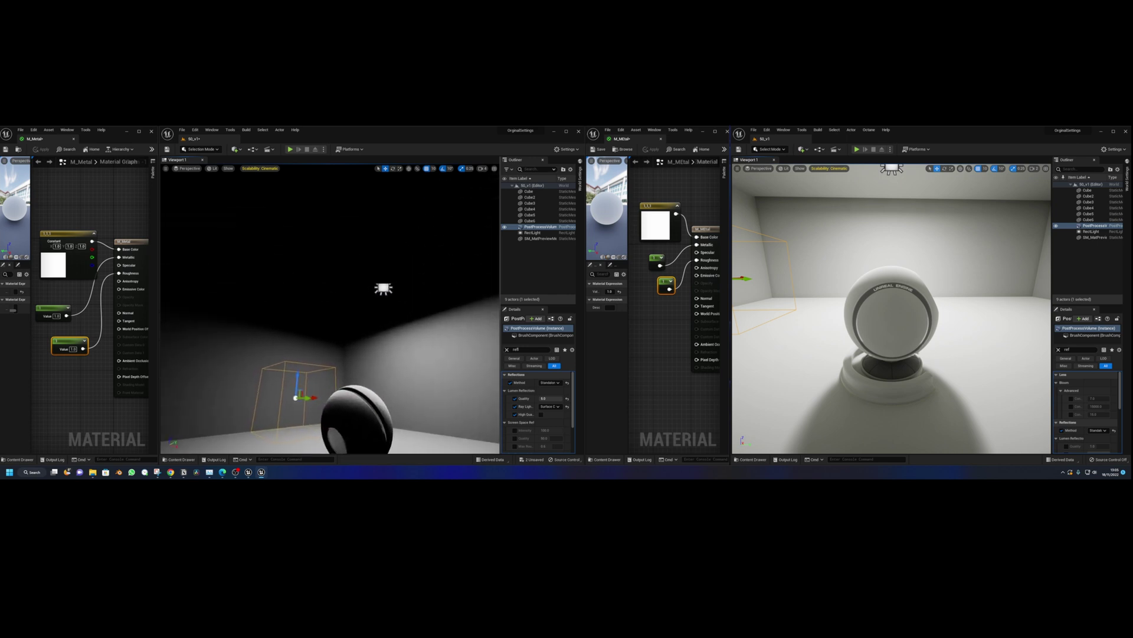